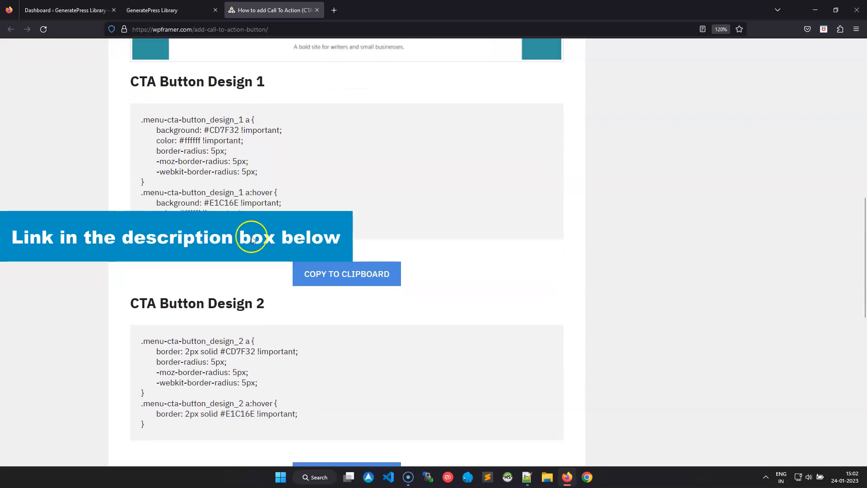
Copy the CTA Button Design 1 code from the tutorial page and paste it above the existing code in the site's Additional CSS.
{"action": "left_click", "coordinate": [343, 274]}
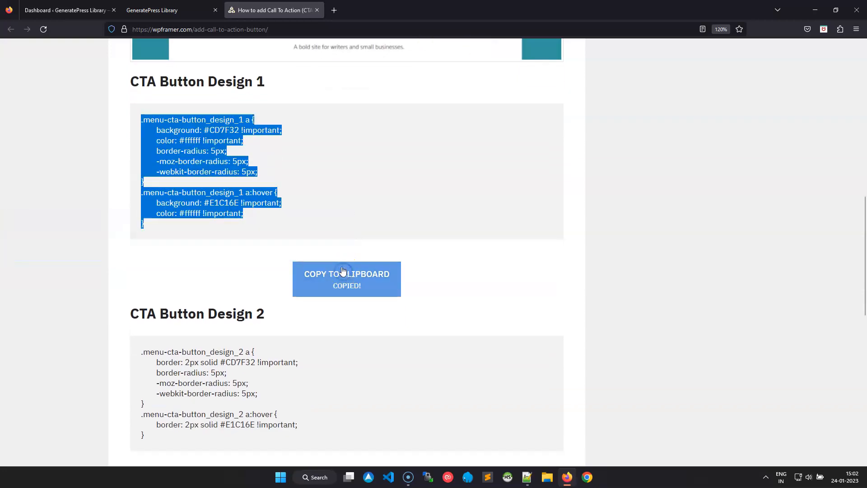
{"action": "left_click", "coordinate": [61, 10]}
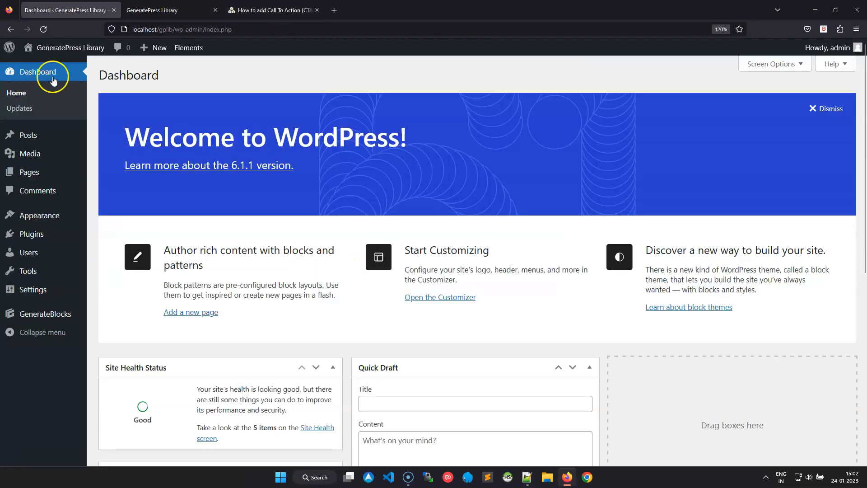
{"action": "mouse_move", "coordinate": [85, 215]}
{"action": "left_click", "coordinate": [116, 232]}
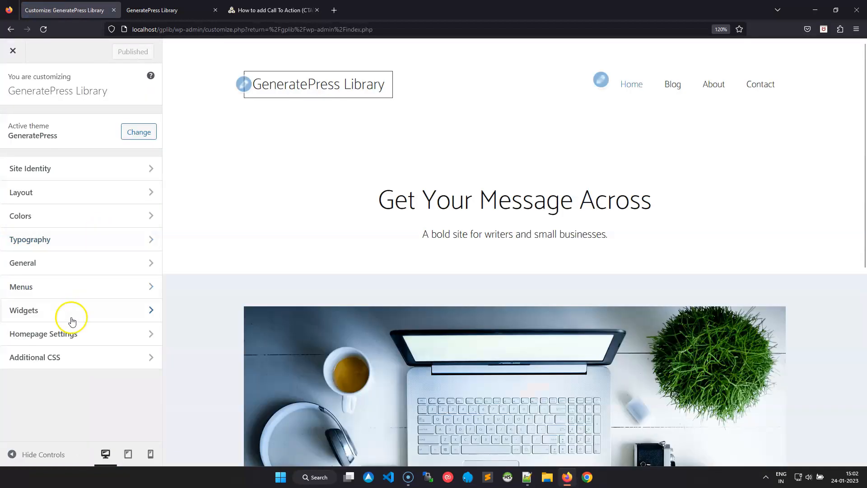
{"action": "left_click", "coordinate": [47, 357]}
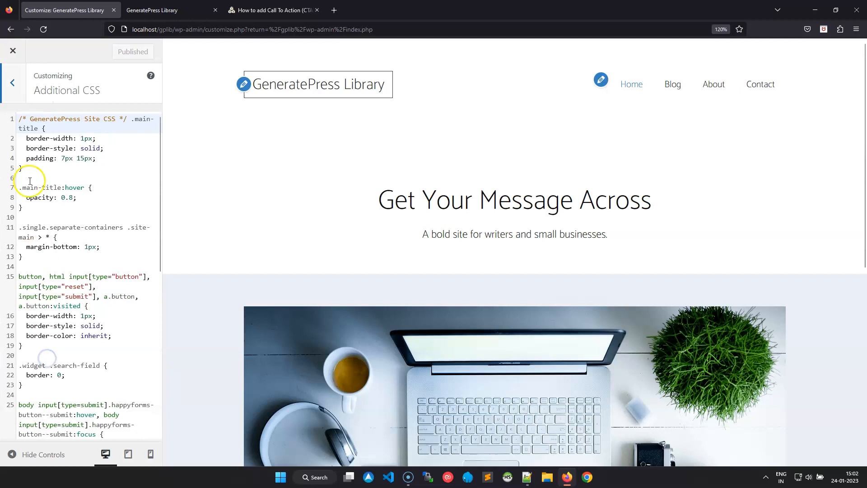
{"action": "left_click", "coordinate": [17, 118]}
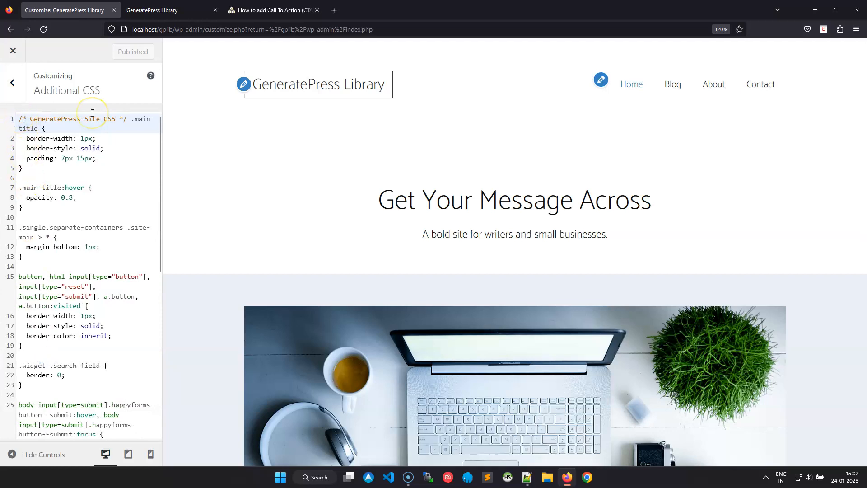
{"action": "key", "text": "Return"}
{"action": "key", "text": "Up"}
{"action": "key", "text": "ctrl+v"}
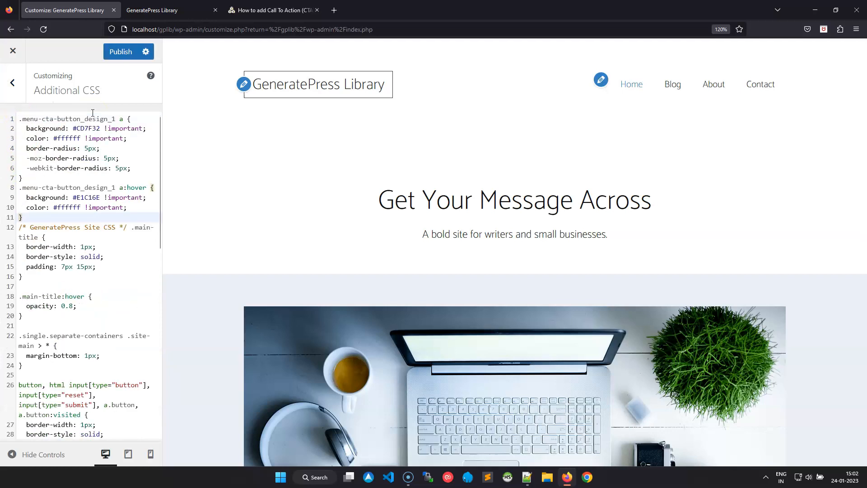
{"action": "key", "text": "Return"}
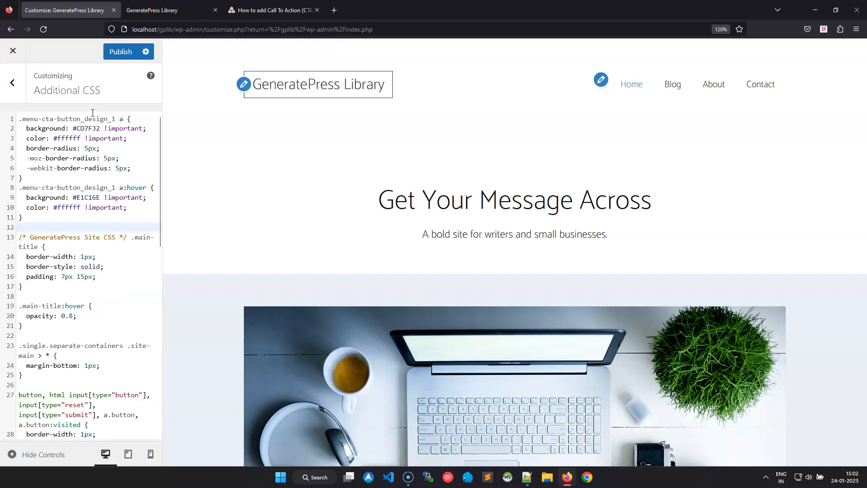
Add the tutorial page's CTA Button Design 2 code below the Design 1 code in Additional CSS, publish the changes and close the Customizer.
{"action": "left_click", "coordinate": [271, 10]}
{"action": "scroll", "coordinate": [277, 185], "scroll_direction": "down", "scroll_amount": 4}
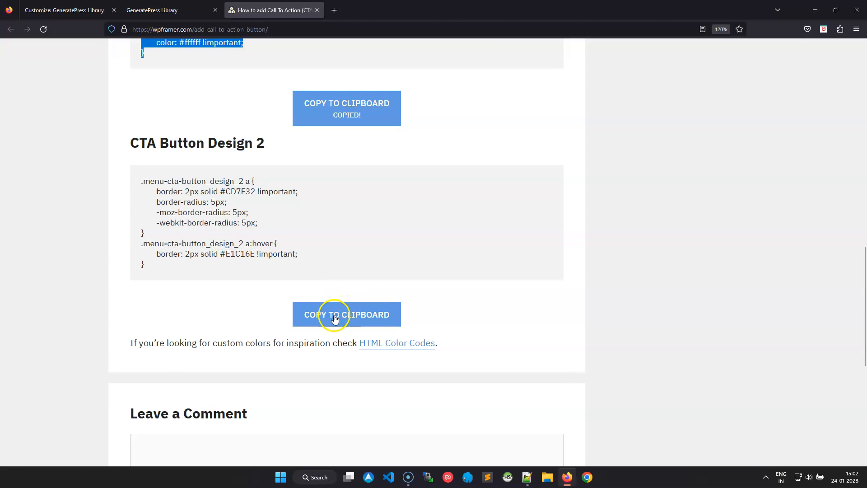
{"action": "left_click", "coordinate": [335, 318]}
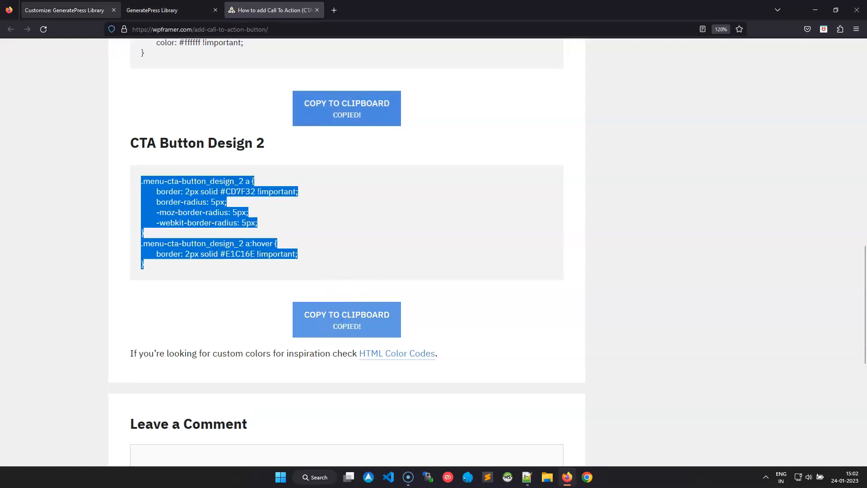
{"action": "left_click", "coordinate": [61, 4]}
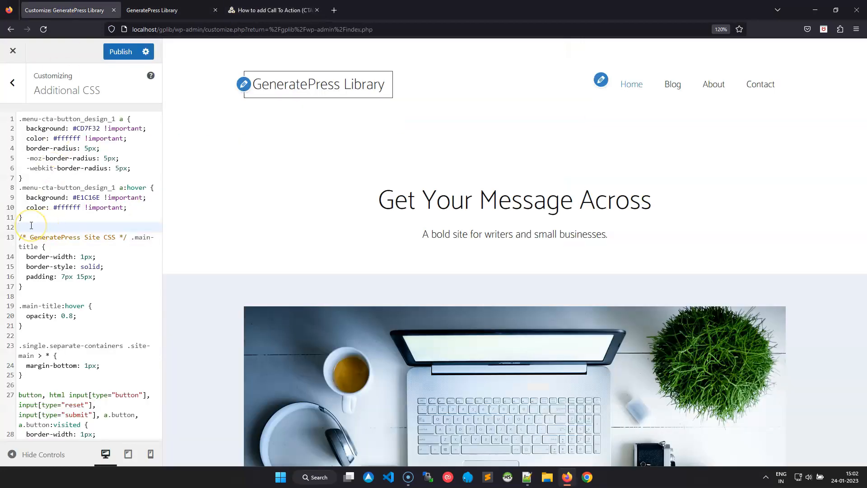
{"action": "key", "text": "ctrl+v"}
{"action": "left_click", "coordinate": [120, 51]}
{"action": "left_click", "coordinate": [21, 86]}
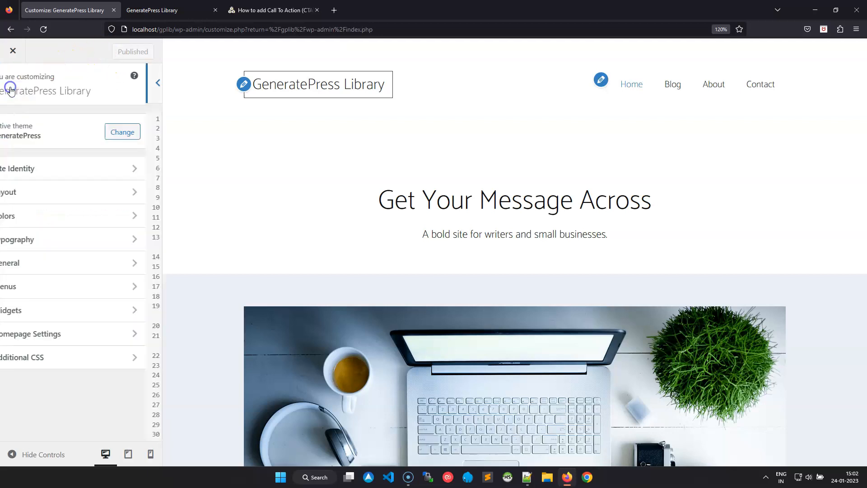
{"action": "left_click", "coordinate": [12, 51]}
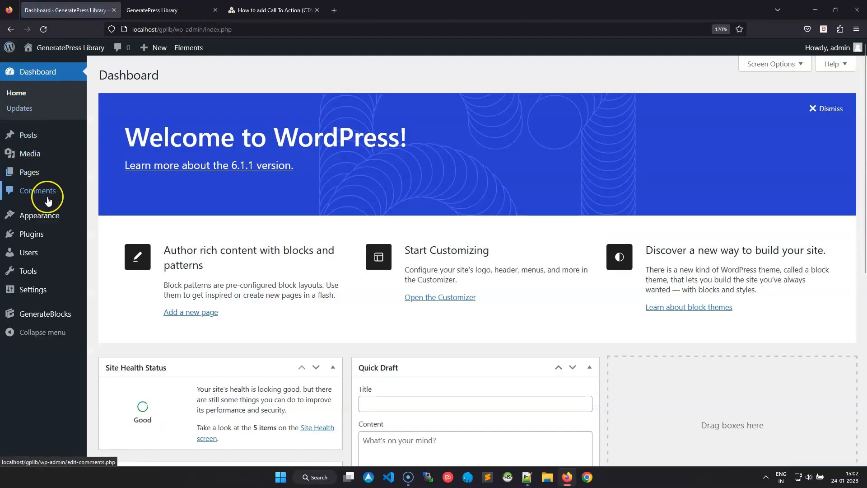
Open the Primary menu for editing, expand the Contact item and enable the CSS Classes advanced menu property.
{"action": "mouse_move", "coordinate": [46, 215]}
{"action": "left_click", "coordinate": [117, 262]}
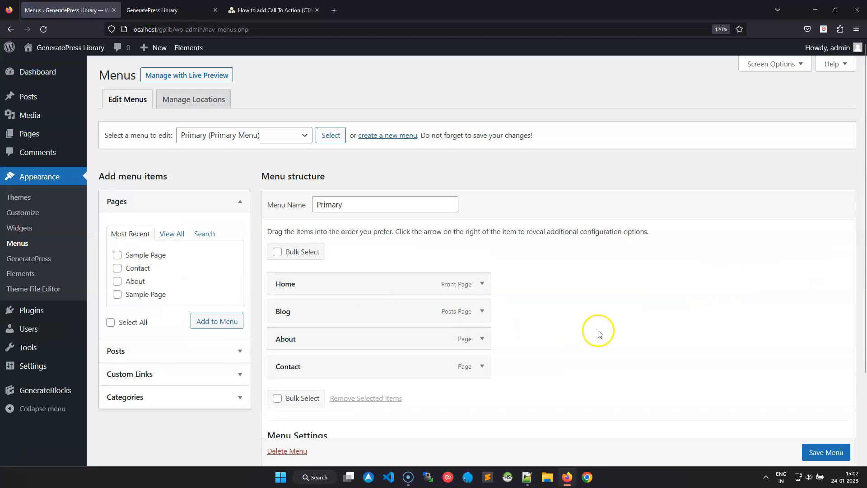
{"action": "scroll", "coordinate": [597, 332], "scroll_direction": "down", "scroll_amount": 3}
{"action": "left_click", "coordinate": [482, 259]}
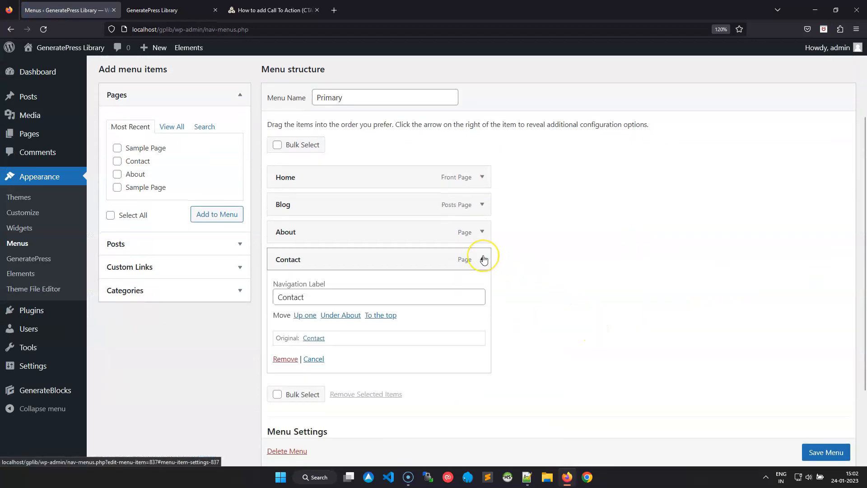
{"action": "scroll", "coordinate": [546, 277], "scroll_direction": "up", "scroll_amount": 3}
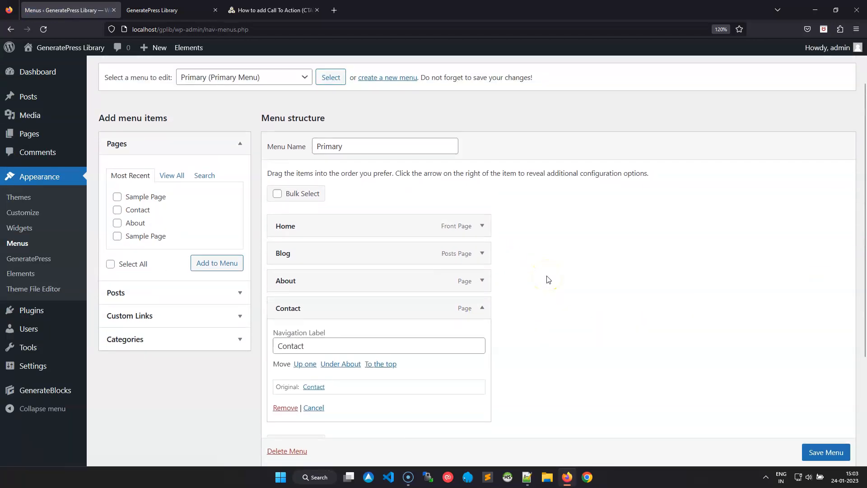
{"action": "left_click", "coordinate": [769, 65]}
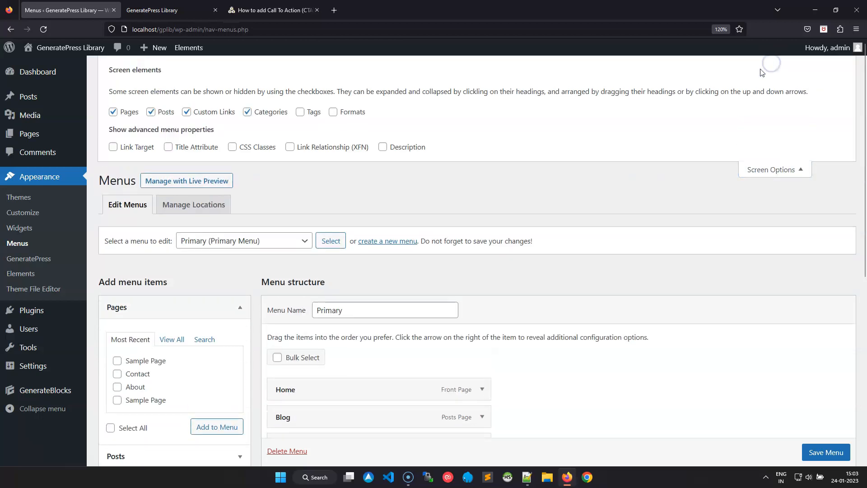
{"action": "left_click", "coordinate": [232, 148]}
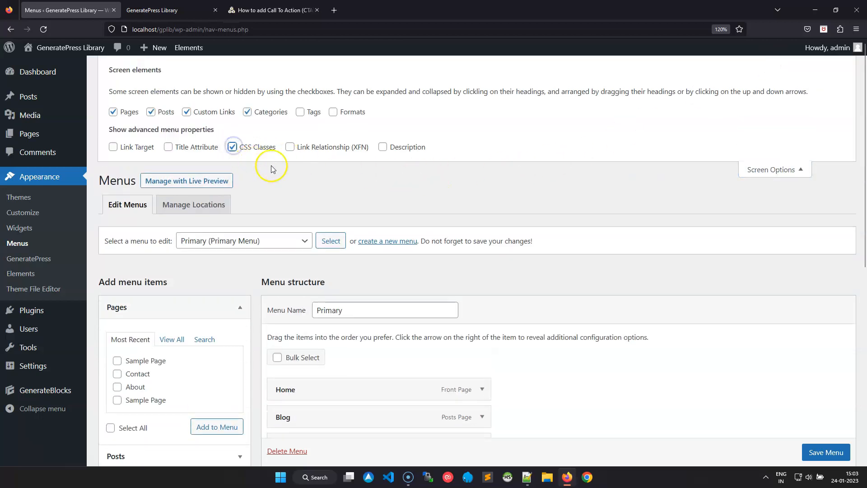
{"action": "left_click", "coordinate": [749, 169]}
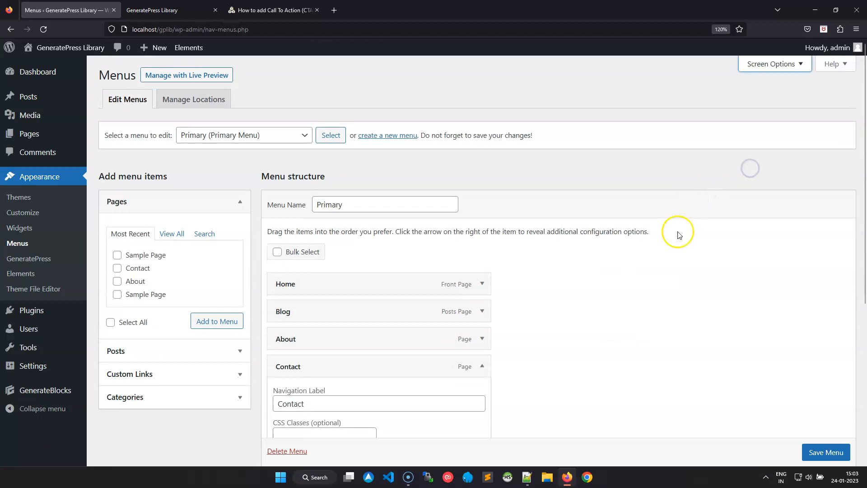
Assign the CSS class menu-cta-button_design_1 to the Contact menu item, save the menu and check it on the reloaded front page.
{"action": "scroll", "coordinate": [677, 228], "scroll_direction": "down", "scroll_amount": 3}
{"action": "left_click", "coordinate": [324, 322]}
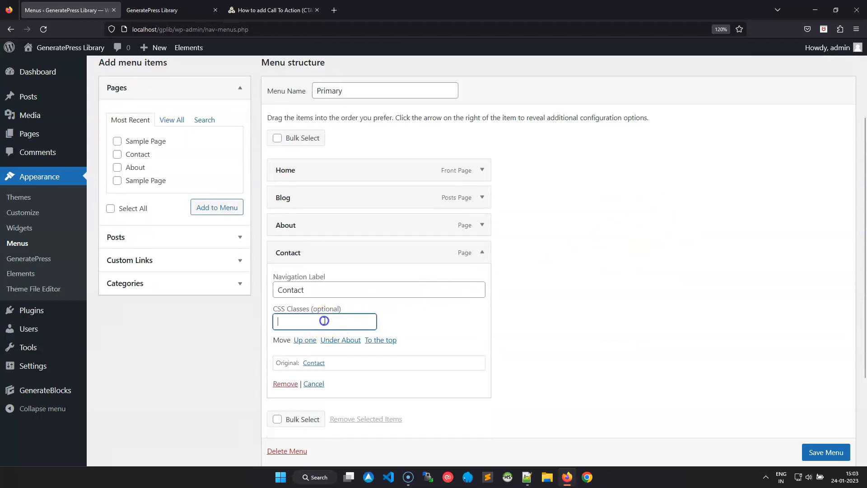
{"action": "left_click", "coordinate": [276, 10]}
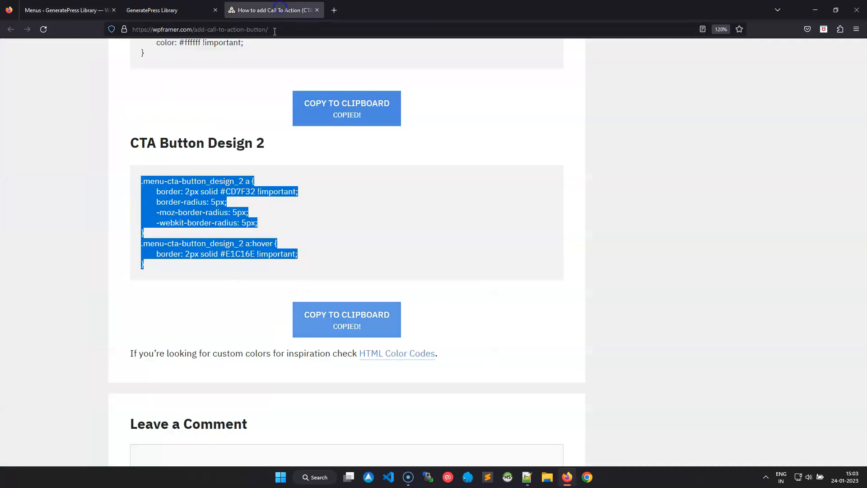
{"action": "left_click", "coordinate": [277, 172]}
{"action": "scroll", "coordinate": [278, 177], "scroll_direction": "up", "scroll_amount": 4}
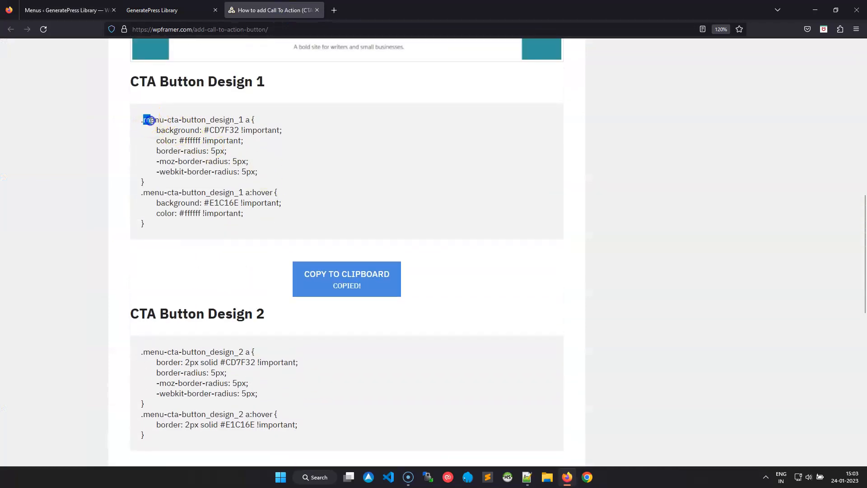
{"action": "left_click_drag", "start_coordinate": [149, 120], "coordinate": [190, 121]}
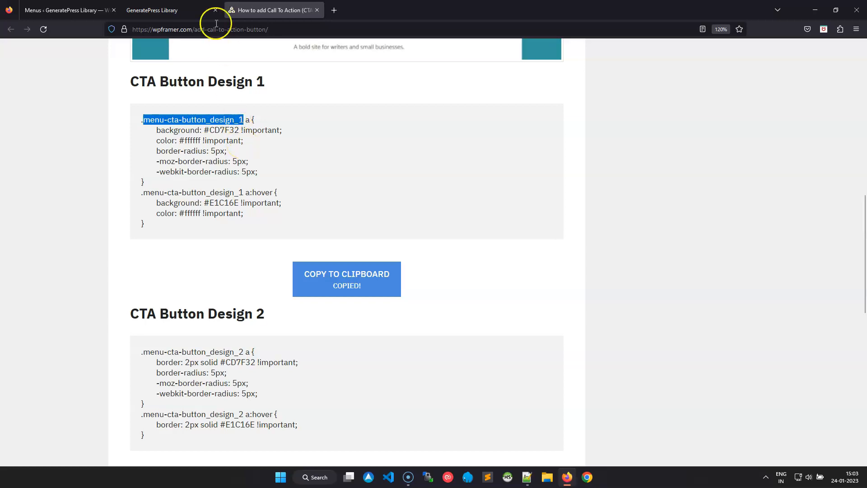
{"action": "left_click", "coordinate": [67, 10]}
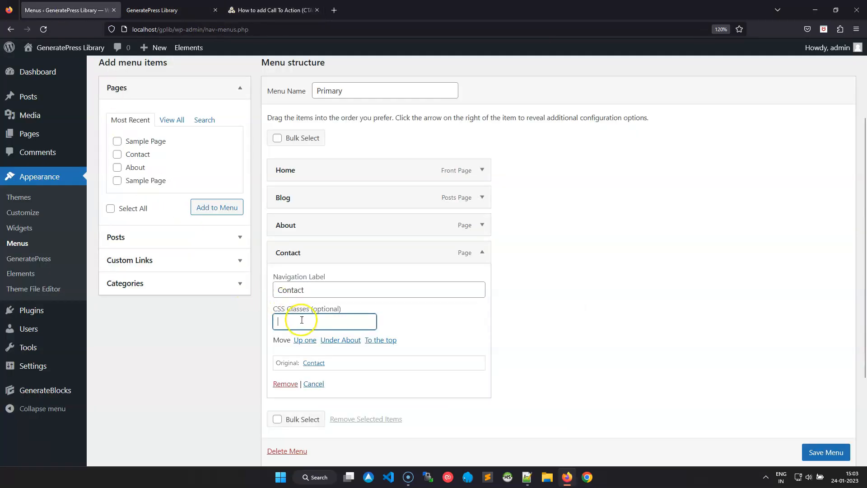
{"action": "key", "text": "ctrl+v"}
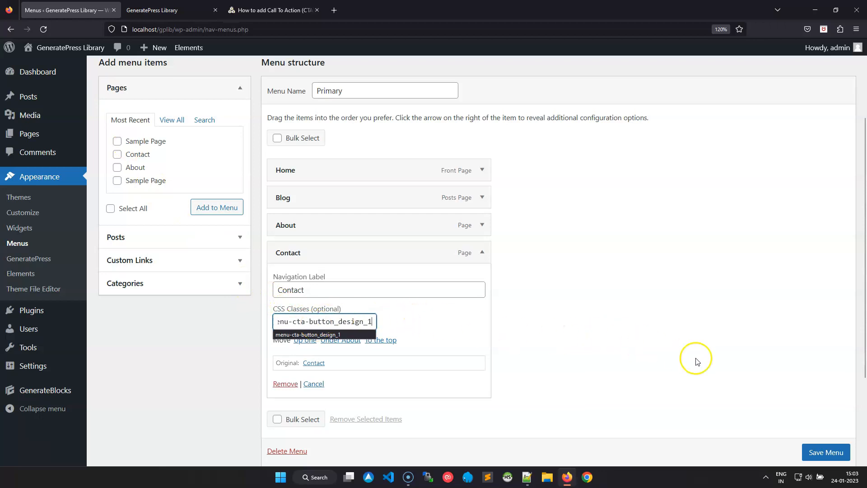
{"action": "left_click", "coordinate": [822, 454]}
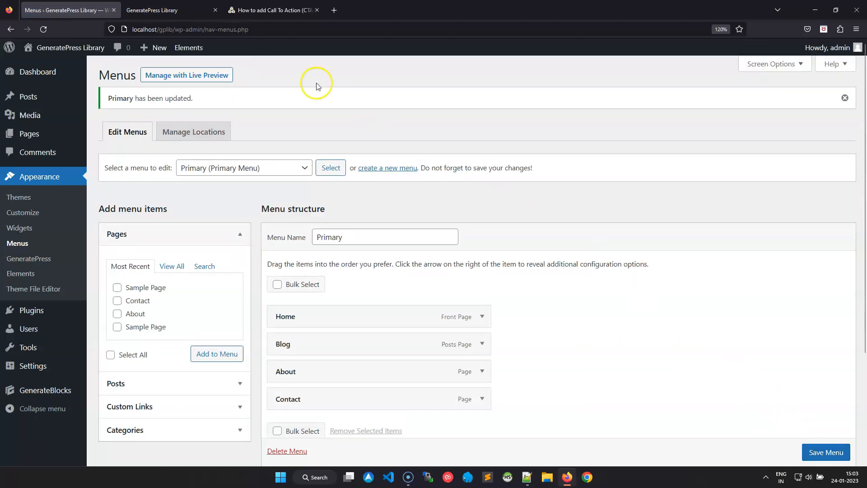
{"action": "left_click", "coordinate": [163, 10]}
{"action": "left_click", "coordinate": [43, 28]}
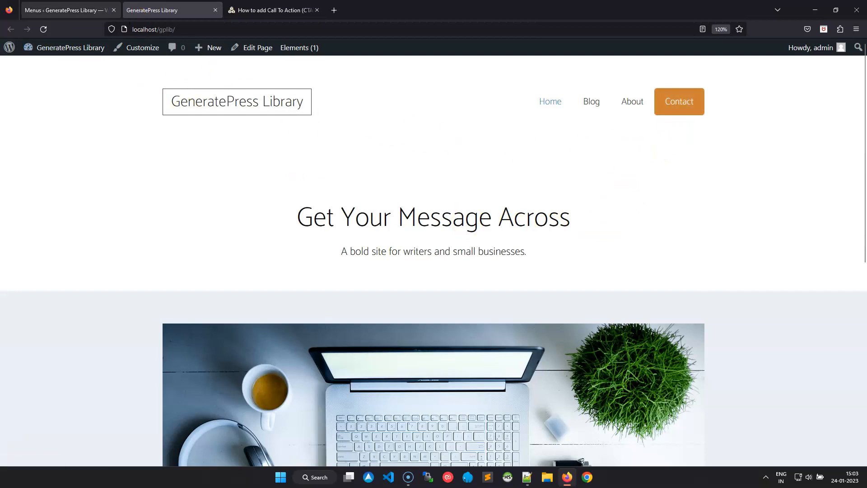
Replace the Contact menu item's CSS class with menu-cta-button_design_2 from the tutorial page and save the menu.
{"action": "left_click", "coordinate": [71, 5]}
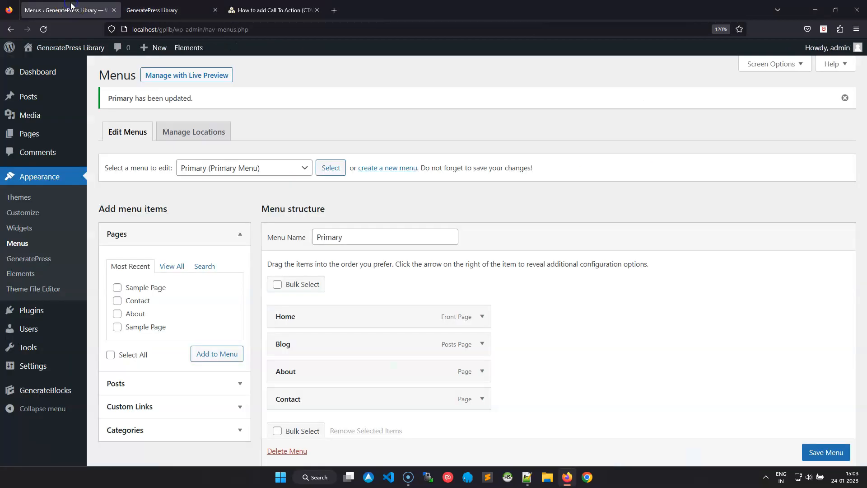
{"action": "scroll", "coordinate": [352, 228], "scroll_direction": "down", "scroll_amount": 3}
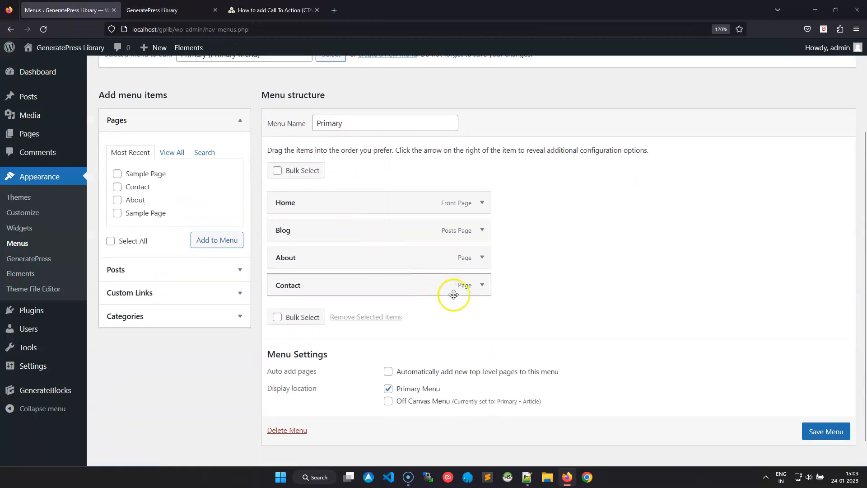
{"action": "left_click", "coordinate": [482, 286]}
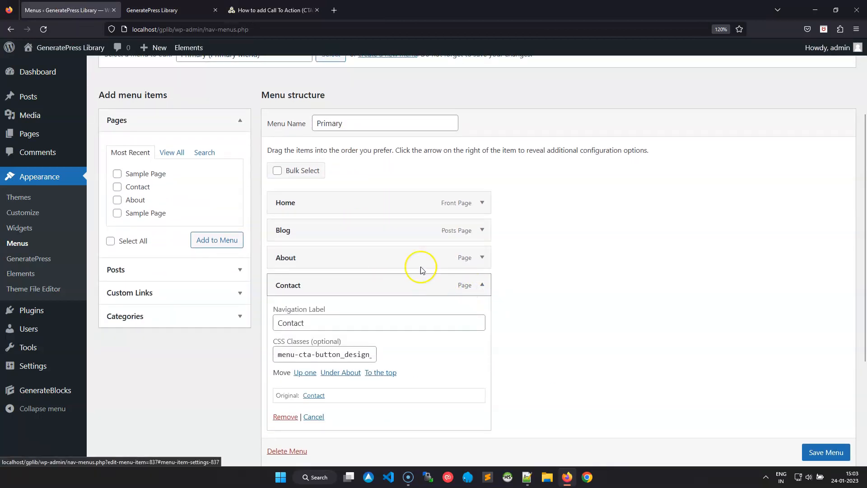
{"action": "left_click", "coordinate": [277, 10]}
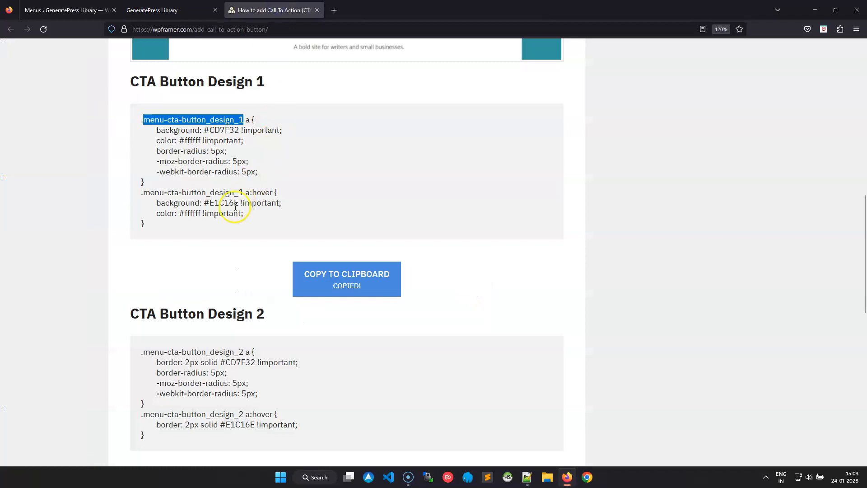
{"action": "scroll", "coordinate": [234, 207], "scroll_direction": "down", "scroll_amount": 3}
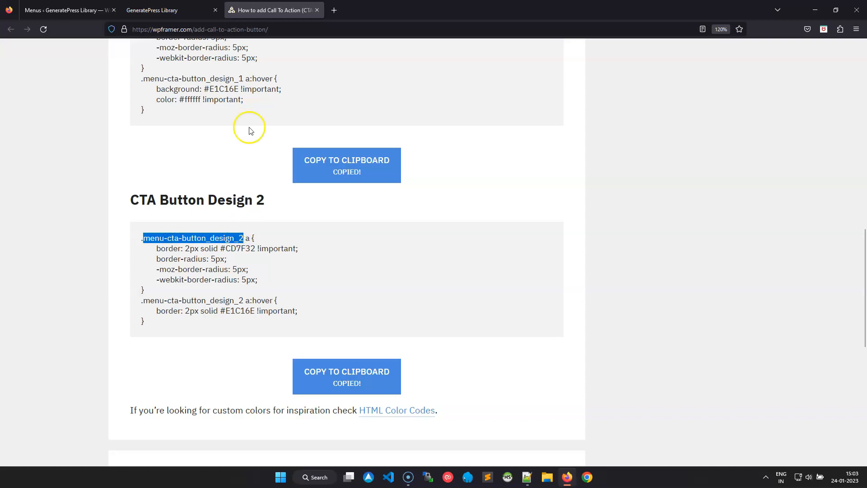
{"action": "left_click", "coordinate": [68, 10]}
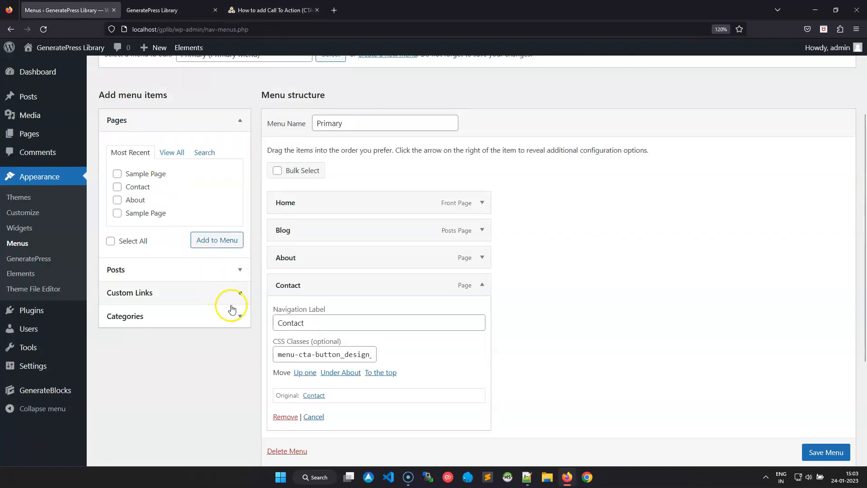
{"action": "triple_click", "coordinate": [281, 355]}
{"action": "key", "text": "BackSpace"}
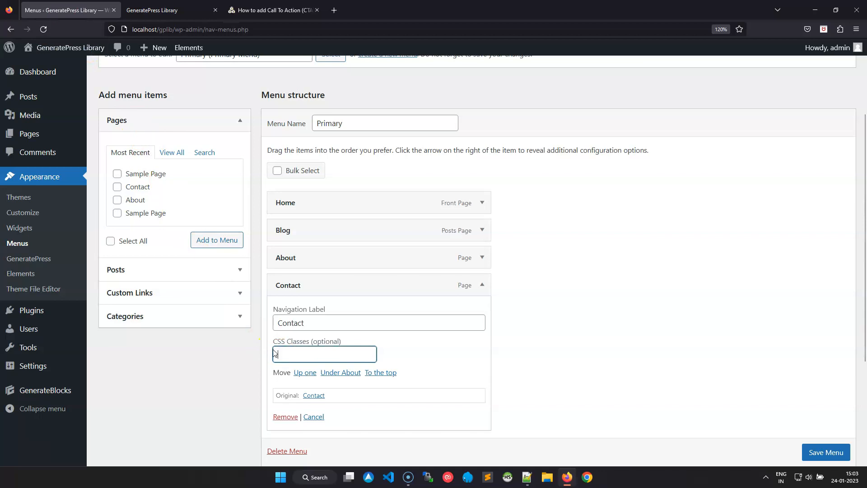
{"action": "type", "text": "menu-cta-button_design_2"}
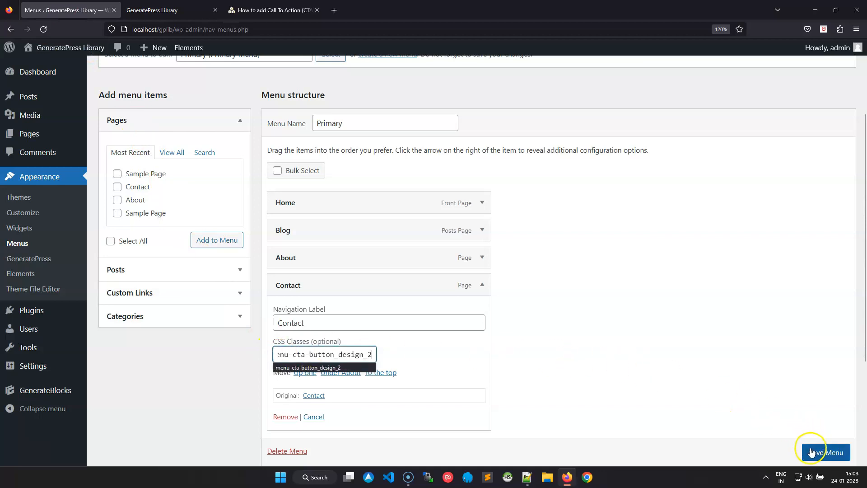
{"action": "left_click", "coordinate": [824, 453]}
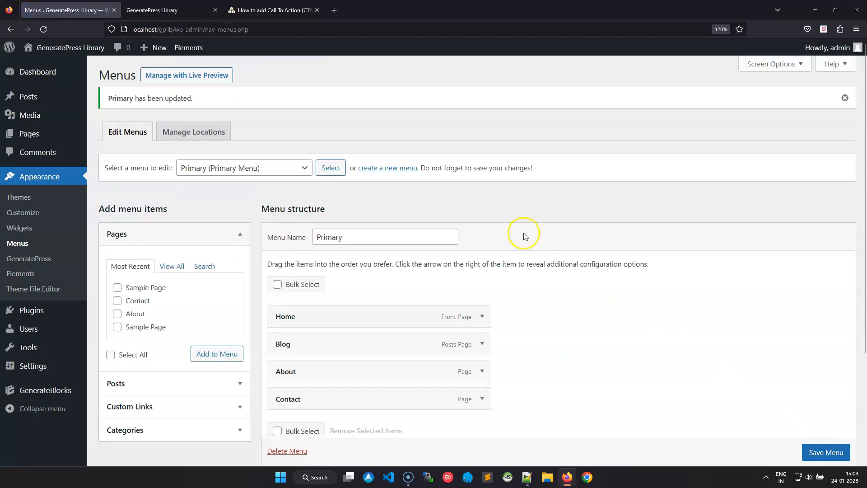
Reload the site's front page to check the Contact button with the Design 2 style.
{"action": "left_click", "coordinate": [176, 12]}
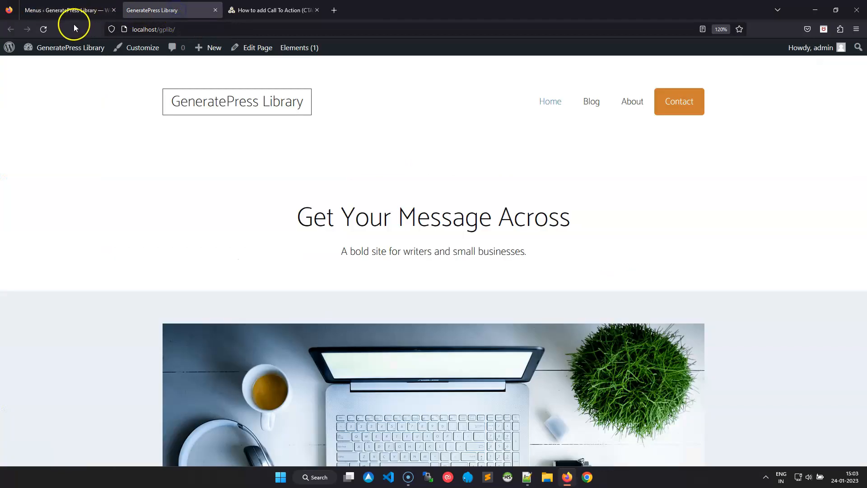
{"action": "left_click", "coordinate": [44, 28]}
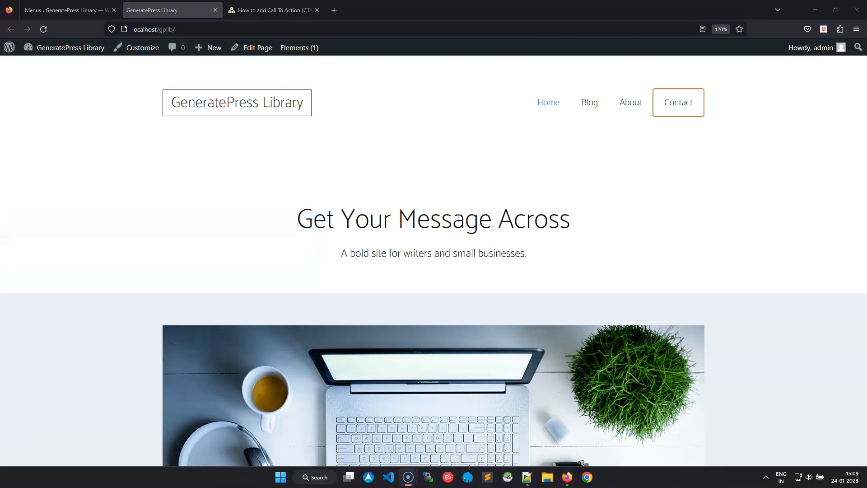
Open the HTML Color Codes library linked below the tutorial page's Design 2 code and copy the Sky Blue hex code 87CEEB.
{"action": "left_click", "coordinate": [271, 10]}
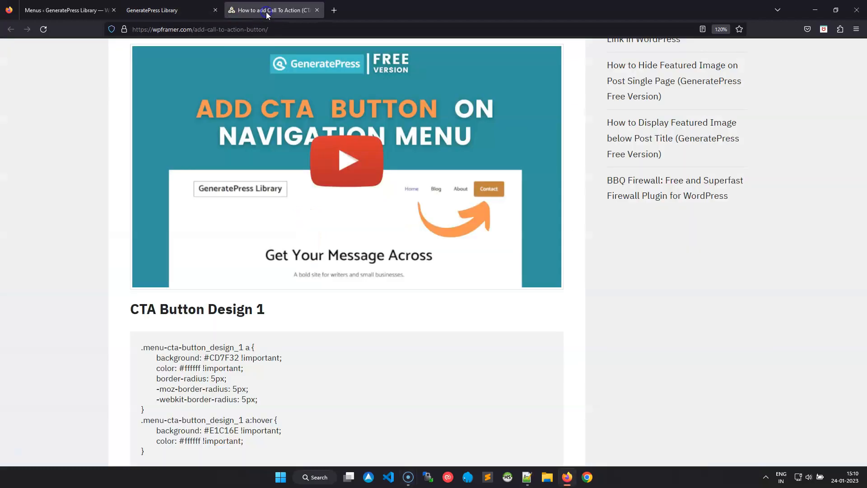
{"action": "scroll", "coordinate": [270, 264], "scroll_direction": "down", "scroll_amount": 3}
{"action": "scroll", "coordinate": [269, 263], "scroll_direction": "down", "scroll_amount": 6}
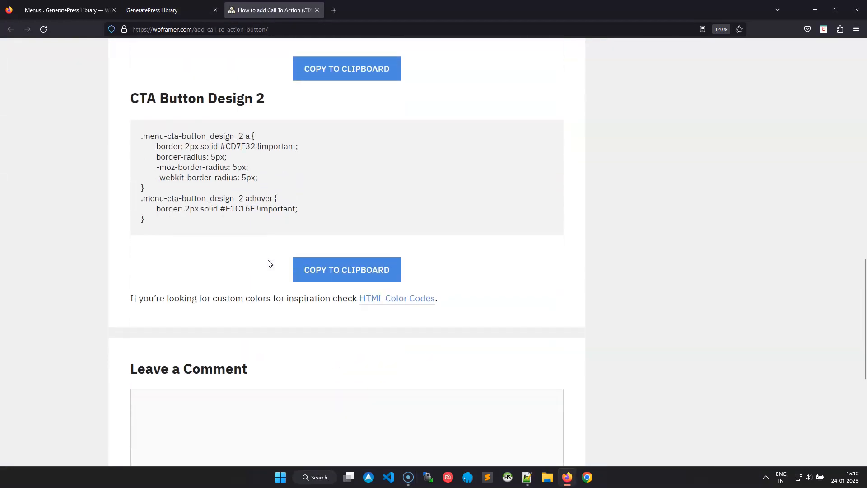
{"action": "left_click", "coordinate": [404, 277]}
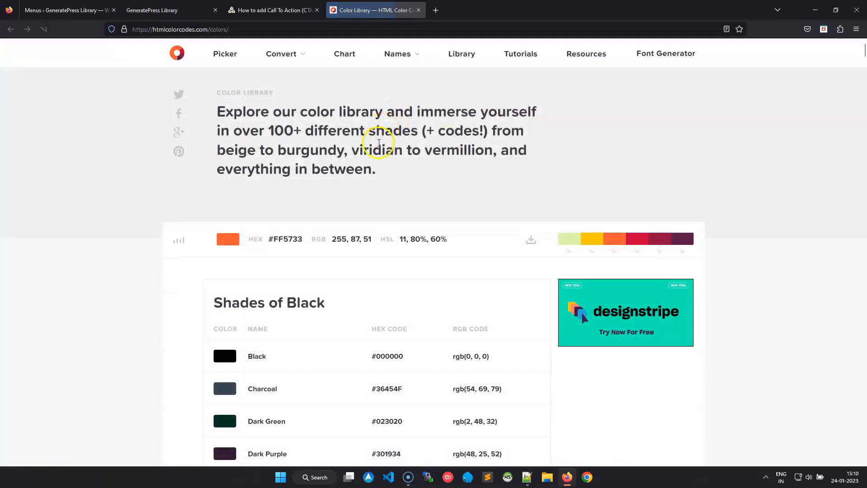
{"action": "scroll", "coordinate": [379, 144], "scroll_direction": "down", "scroll_amount": 8}
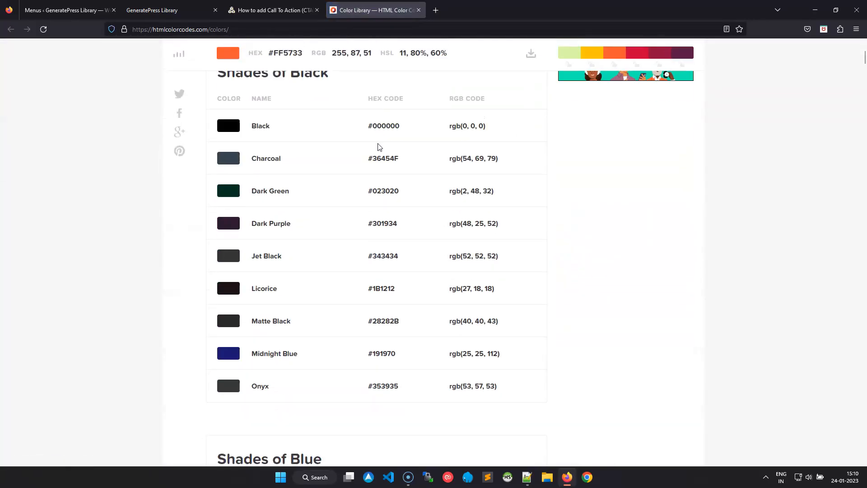
{"action": "scroll", "coordinate": [412, 213], "scroll_direction": "down", "scroll_amount": 16}
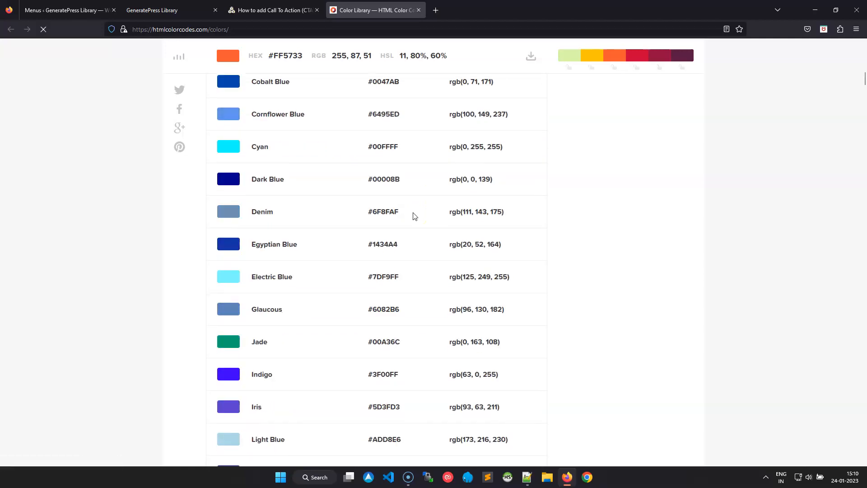
{"action": "scroll", "coordinate": [415, 216], "scroll_direction": "down", "scroll_amount": 7}
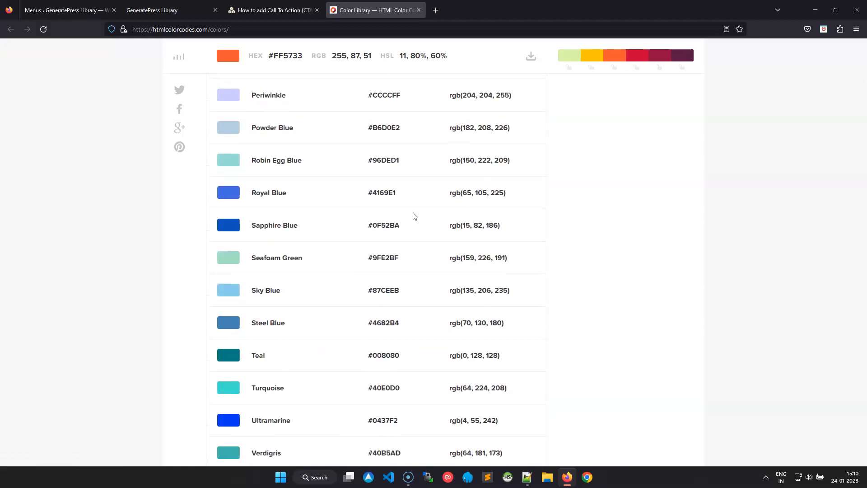
{"action": "scroll", "coordinate": [414, 215], "scroll_direction": "down", "scroll_amount": 2}
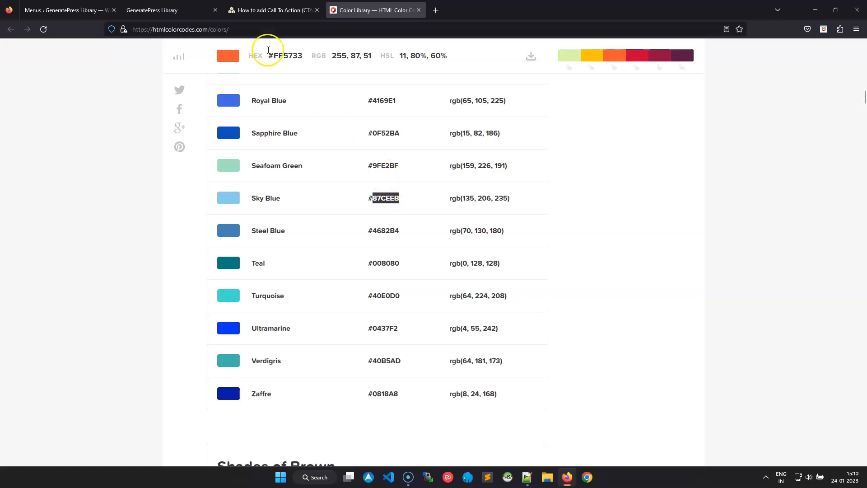
In the Customizer's Additional CSS, set the background of the .menu-cta-button_design_1 a rule to #87CEEB.
{"action": "left_click", "coordinate": [63, 10]}
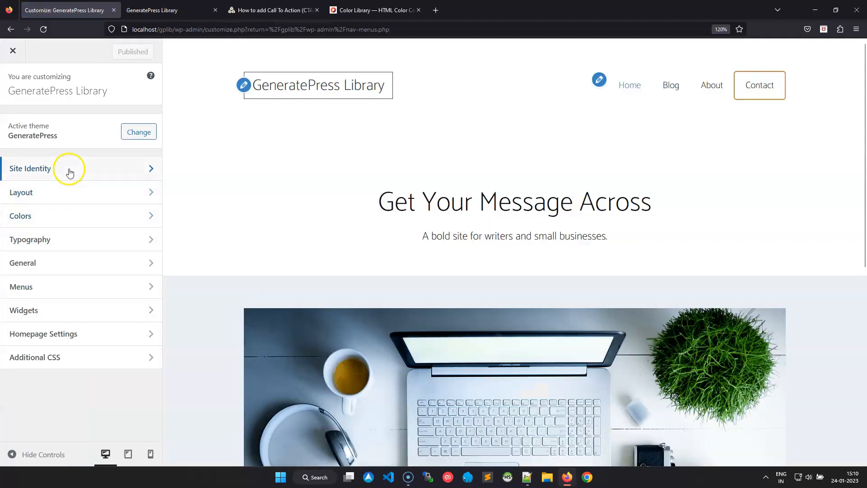
{"action": "left_click", "coordinate": [60, 359]}
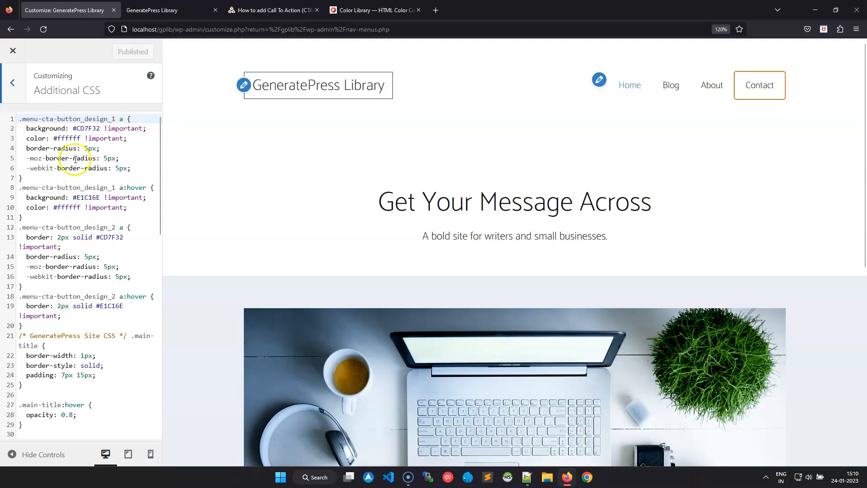
{"action": "double_click", "coordinate": [87, 128]}
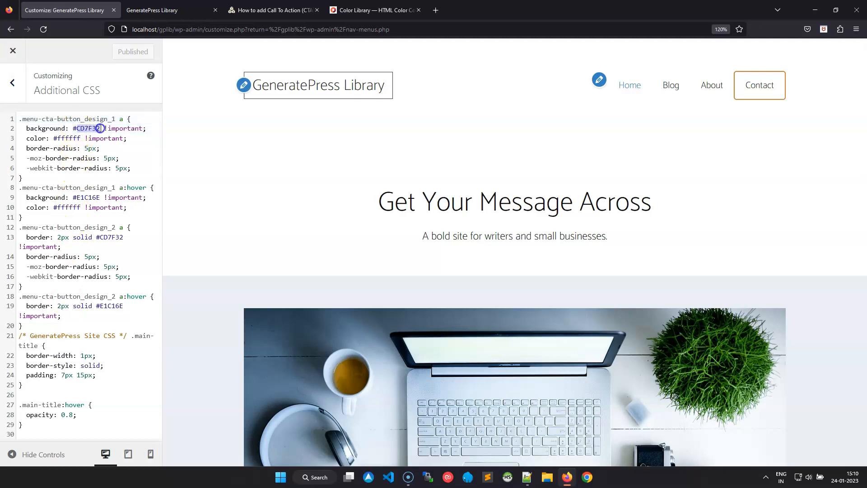
{"action": "type", "text": "87CEEB"}
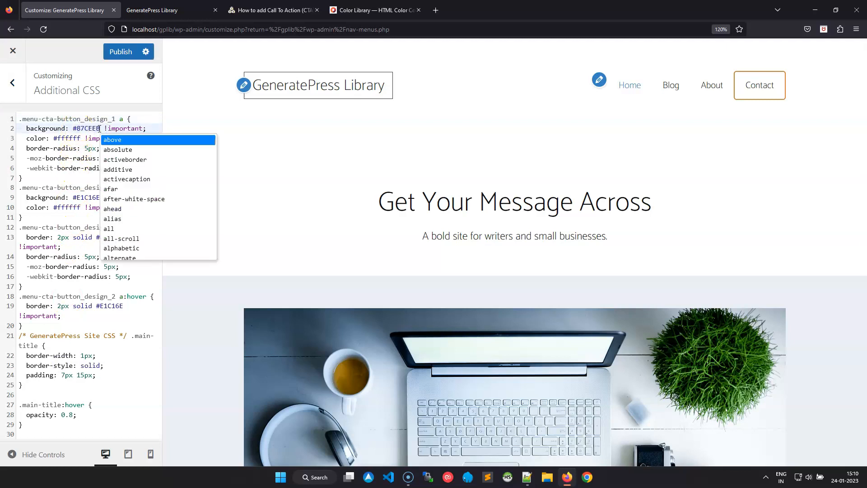
Copy the Steel Blue code 4682B4 from the color library and set it as the background of the .menu-cta-button_design_1 a:hover rule.
{"action": "left_click", "coordinate": [375, 10]}
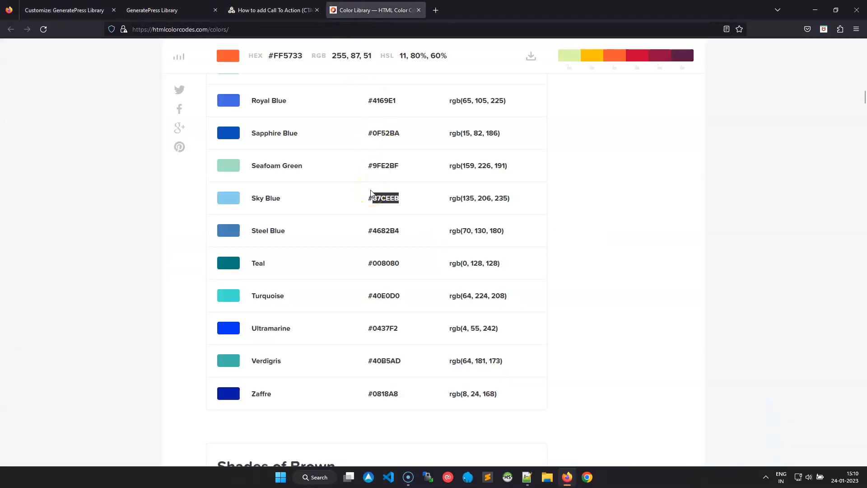
{"action": "left_click", "coordinate": [372, 229]}
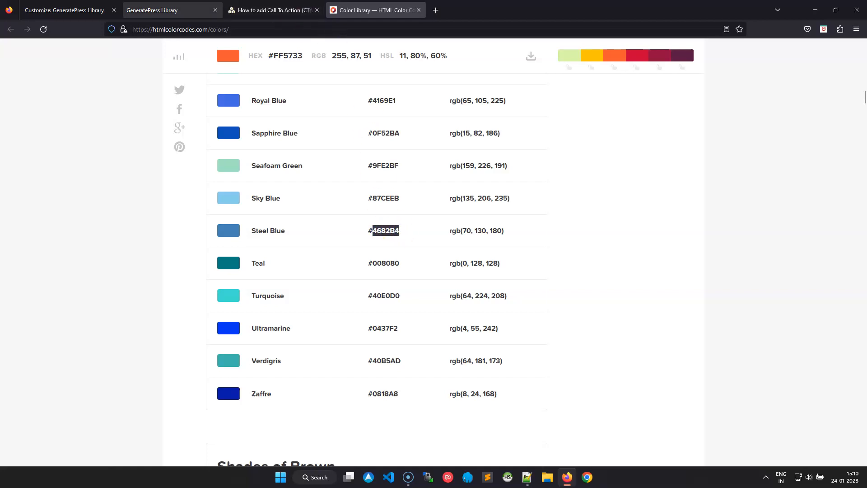
{"action": "left_click", "coordinate": [68, 10]}
{"action": "left_click", "coordinate": [82, 197]}
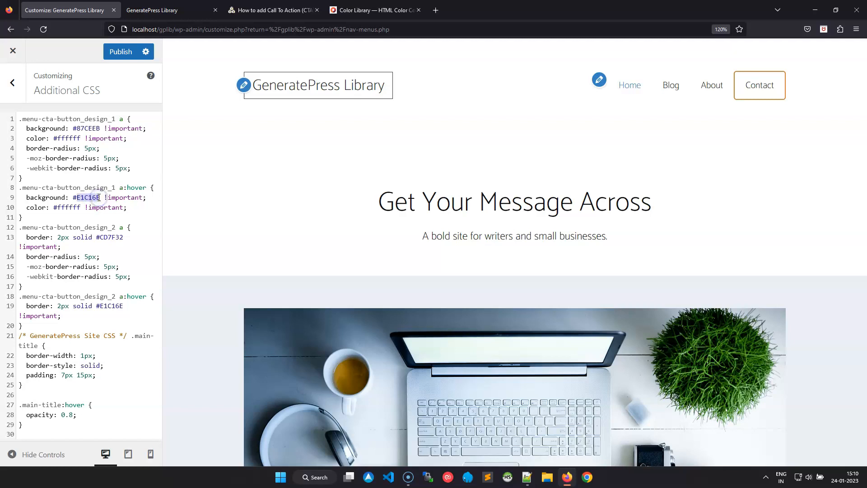
{"action": "type", "text": "4682B4"}
{"action": "left_click", "coordinate": [92, 187]}
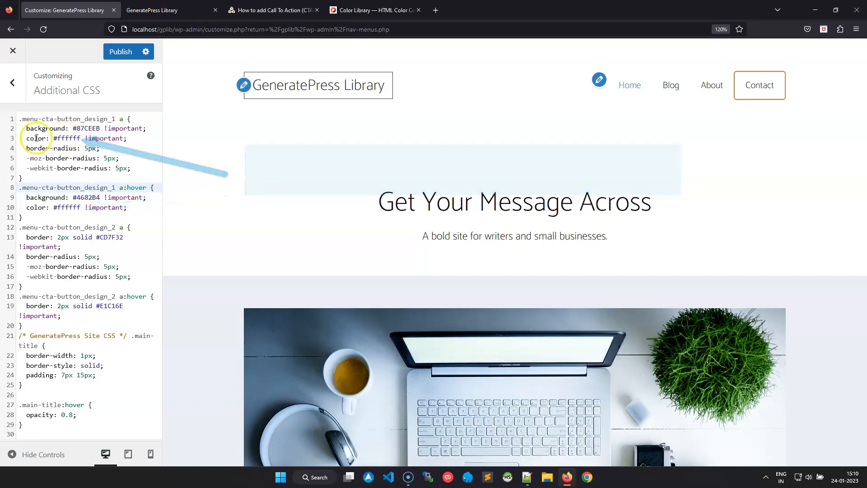
Publish the Additional CSS changes and close the Customizer to return to the Menus page.
{"action": "left_click", "coordinate": [119, 51]}
{"action": "left_click", "coordinate": [13, 89]}
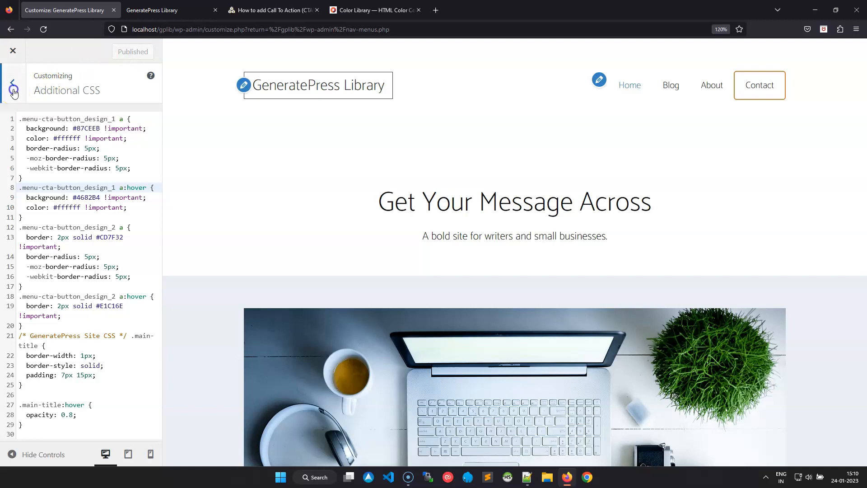
{"action": "left_click", "coordinate": [13, 51]}
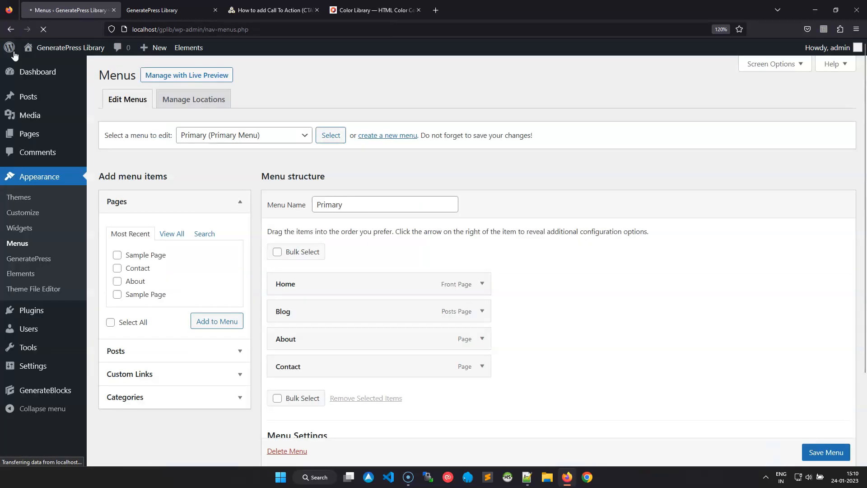
Change the Contact menu item's CSS class to menu-cta-button_design_1 and save the menu.
{"action": "scroll", "coordinate": [503, 368], "scroll_direction": "down", "scroll_amount": 3}
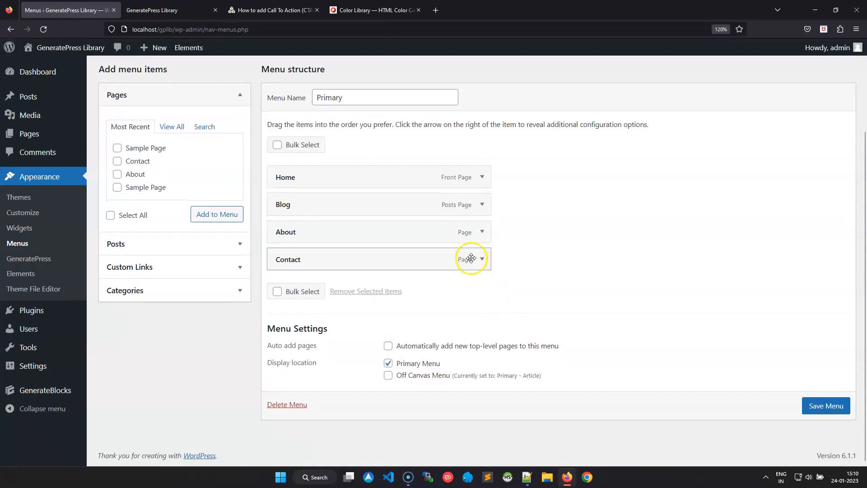
{"action": "left_click", "coordinate": [480, 260]}
{"action": "left_click", "coordinate": [360, 329]}
{"action": "type", "text": "1"}
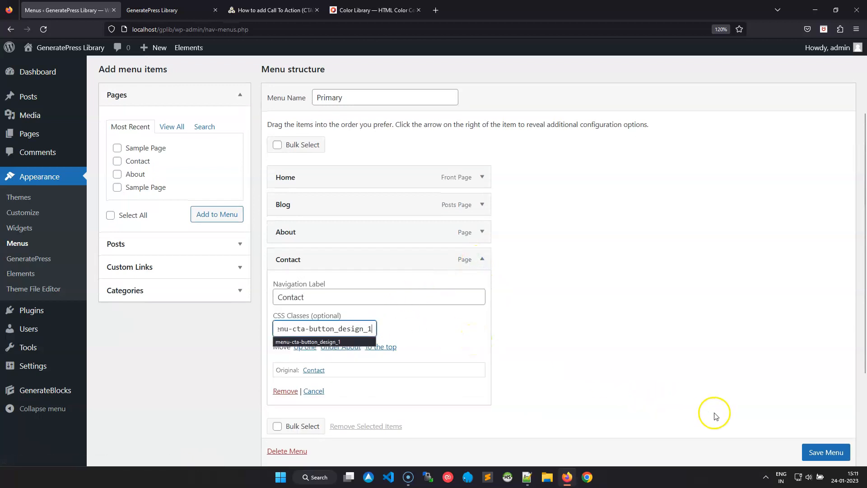
{"action": "left_click", "coordinate": [817, 449]}
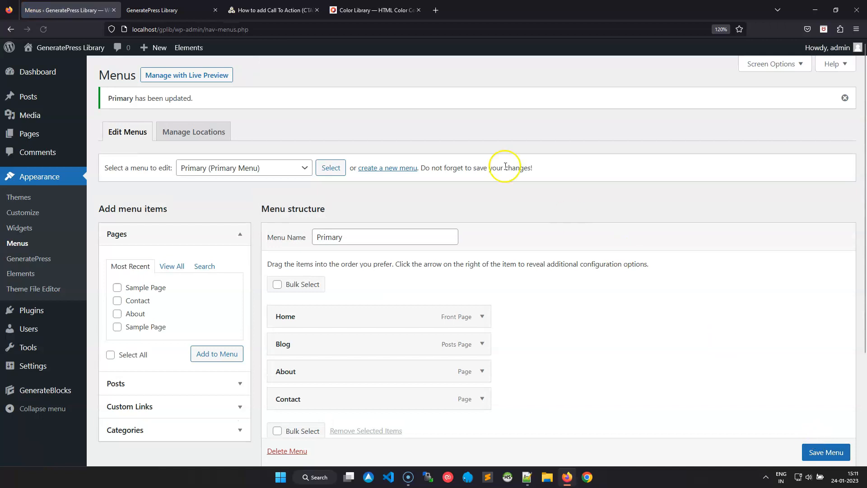
Reload the front page to check the Contact button's new background and hover colors.
{"action": "left_click", "coordinate": [198, 10]}
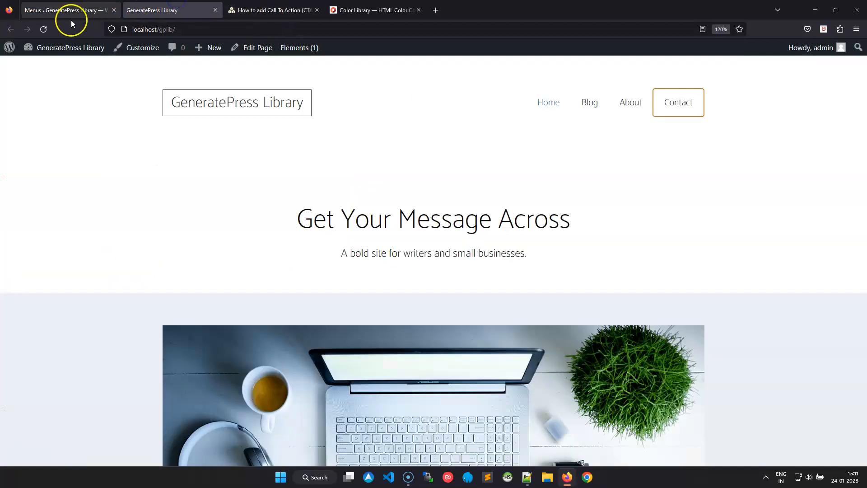
{"action": "left_click", "coordinate": [44, 29]}
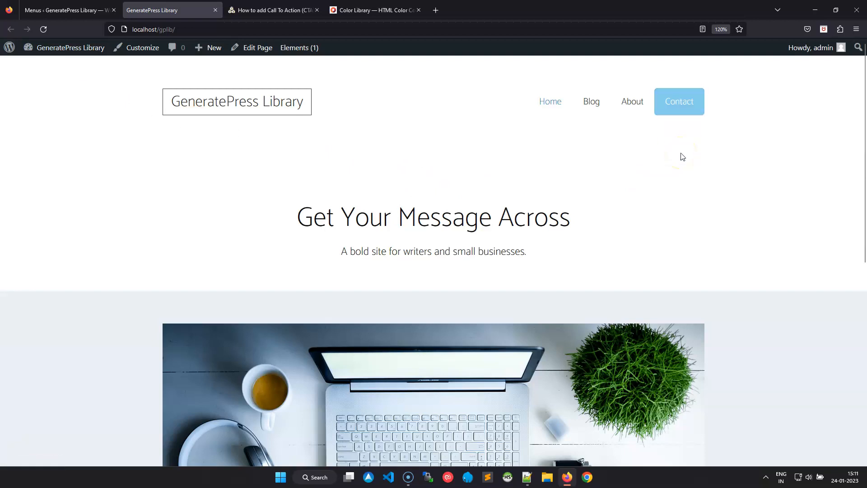
{"action": "left_click", "coordinate": [667, 156]}
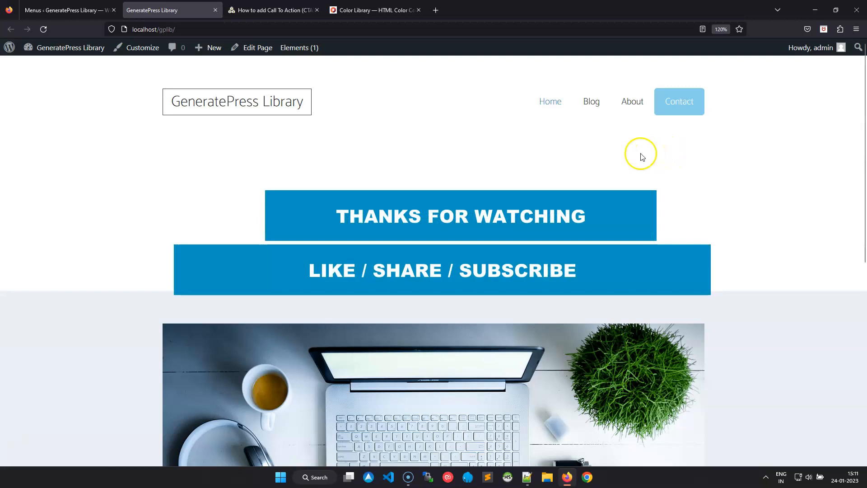